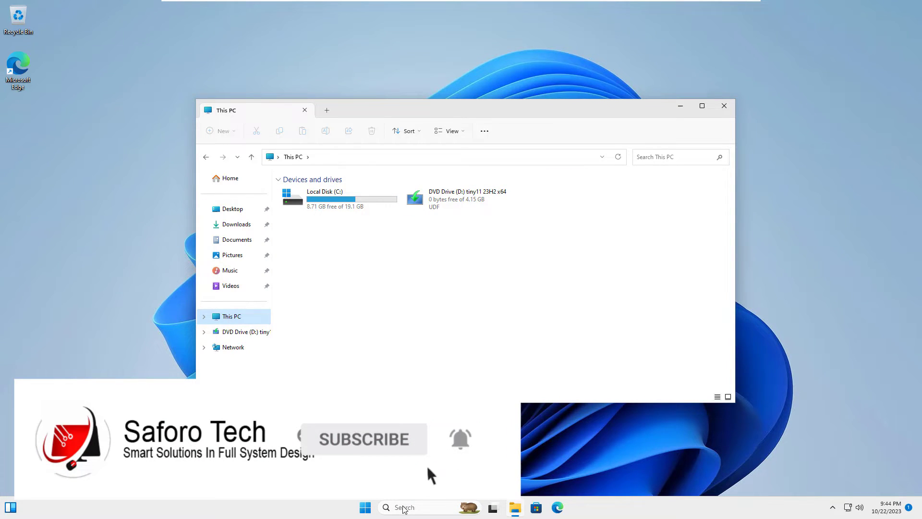
- Close This PC and show Task Manager's Performance tab, maximized
key("alt+F4")
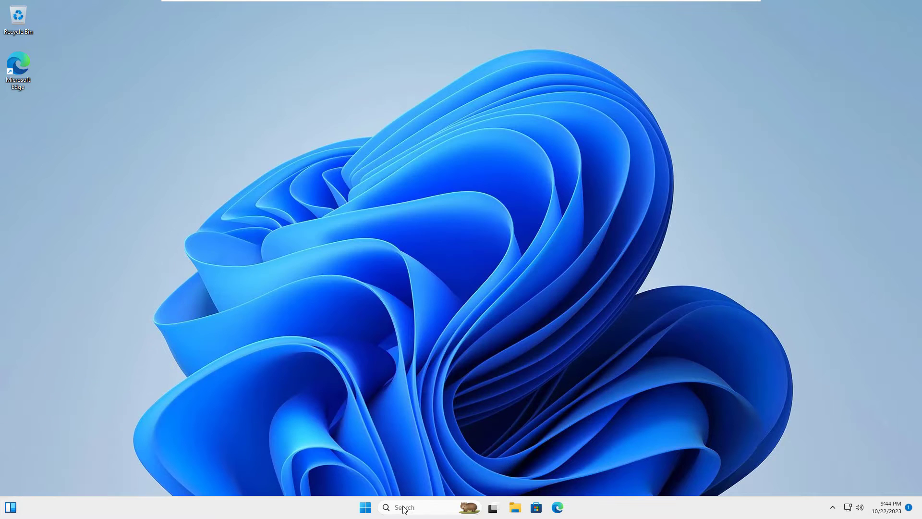
key("ctrl+shift+Escape")
key("ctrl+Tab")
key("super+Up")
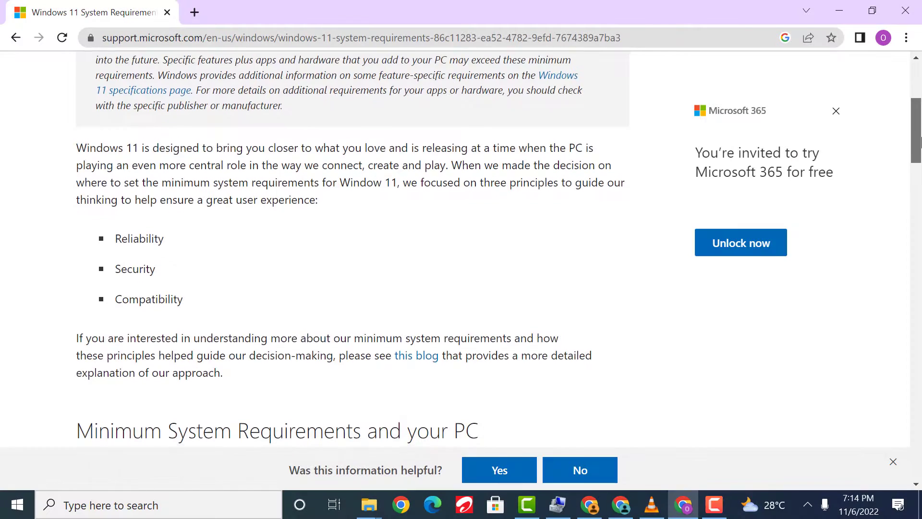
scroll(918, 162, "down", 1)
scroll(919, 162, "down", 1)
left_click_drag(918, 162, 917, 243)
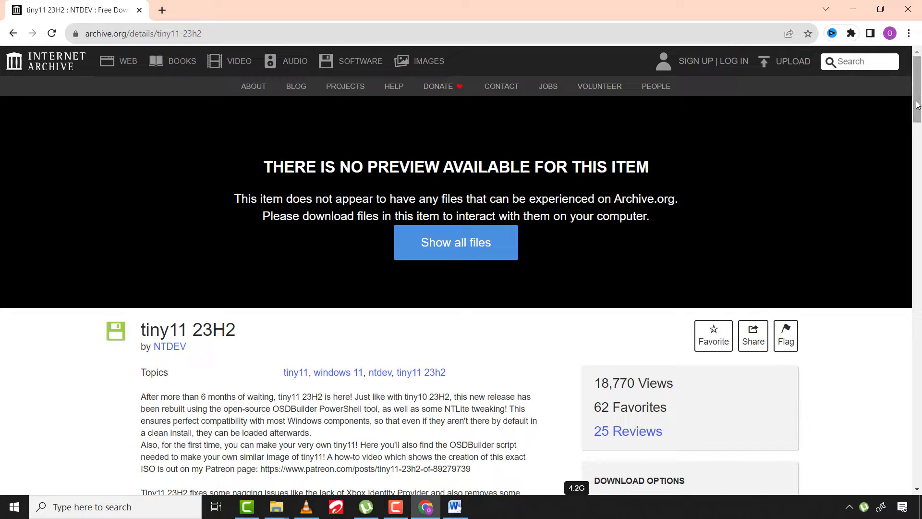
scroll(917, 108, "down", 1)
scroll(918, 109, "down", 4)
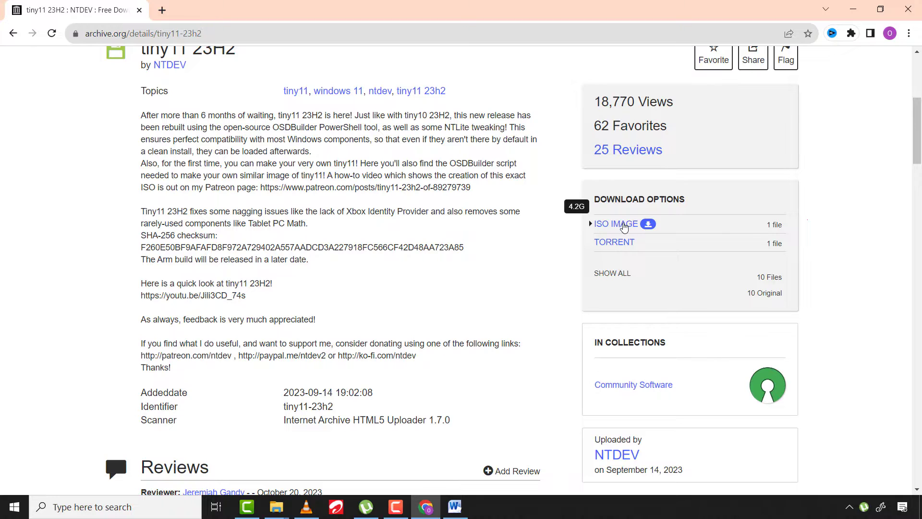
- Download the tiny11 23H2 ISO image, saving it to the Desktop
left_click(624, 228)
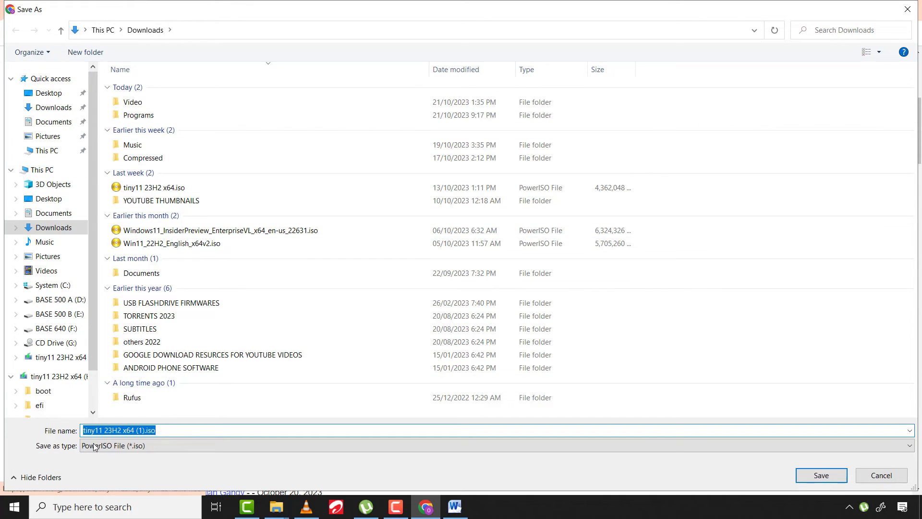
left_click(48, 93)
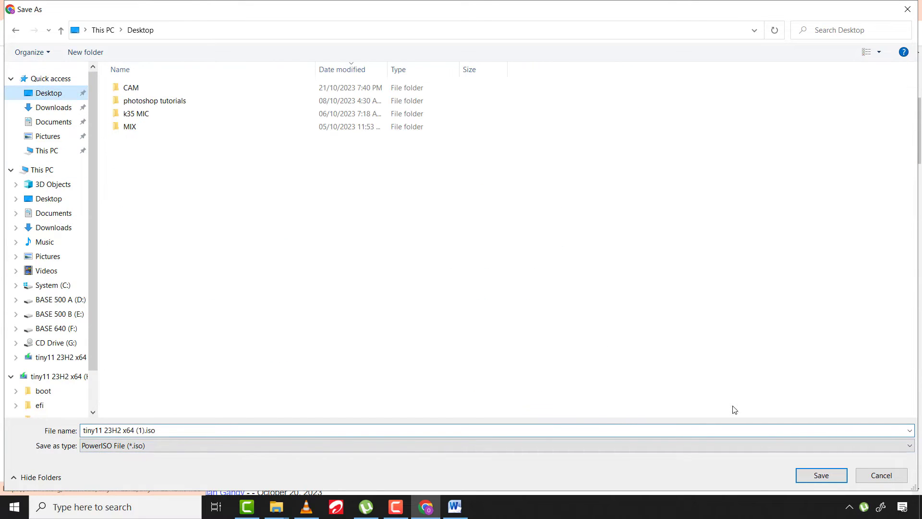
left_click(823, 477)
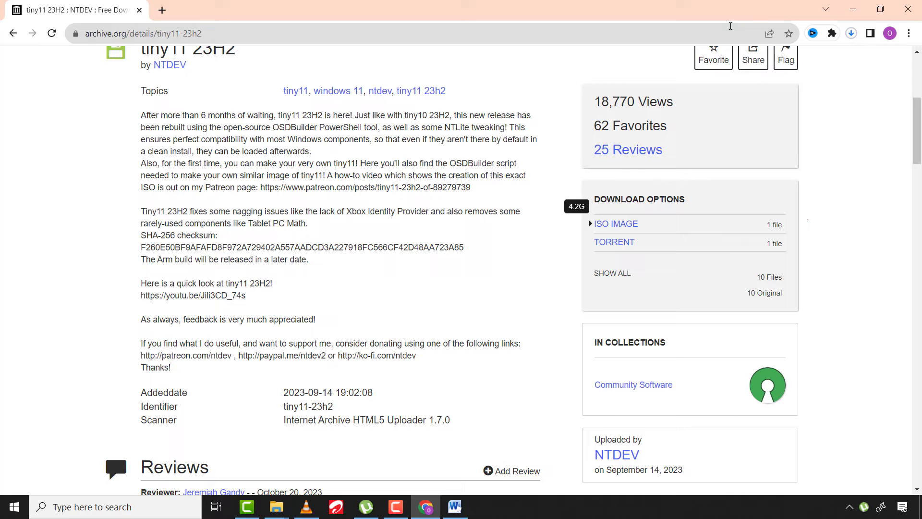
- Pause the ISO download from Chrome's downloads list
left_click(851, 33)
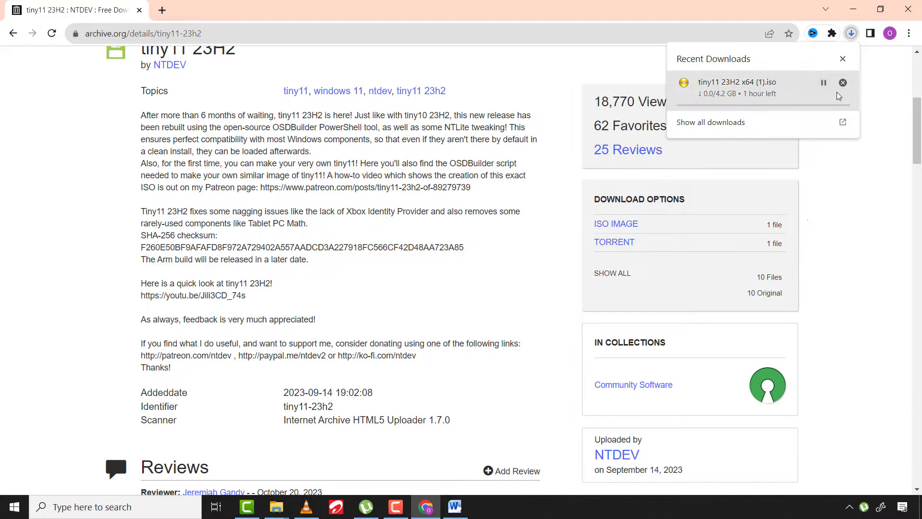
left_click(824, 83)
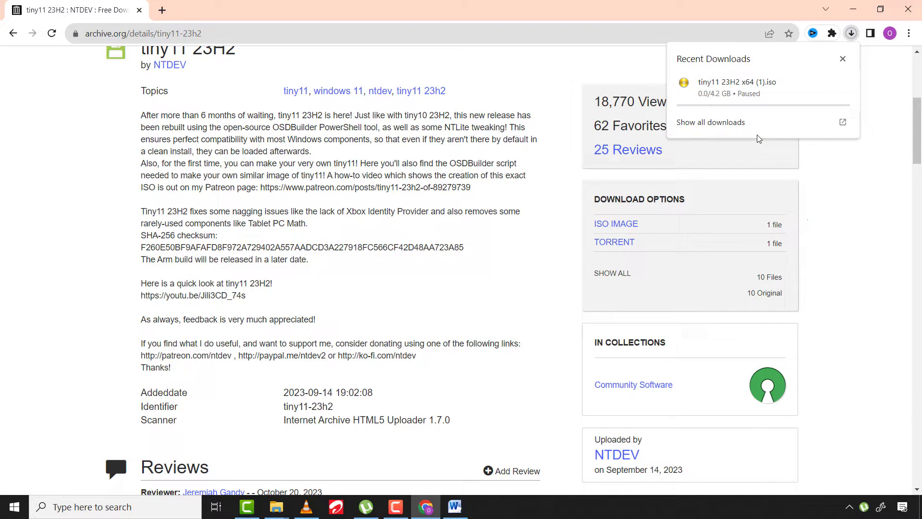
left_click(845, 60)
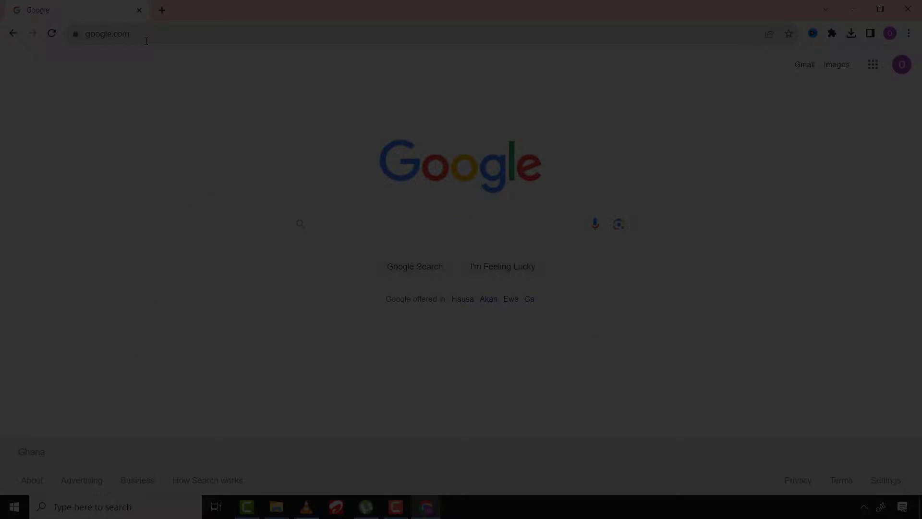
- Go to the rufus.ie website
left_click(146, 36)
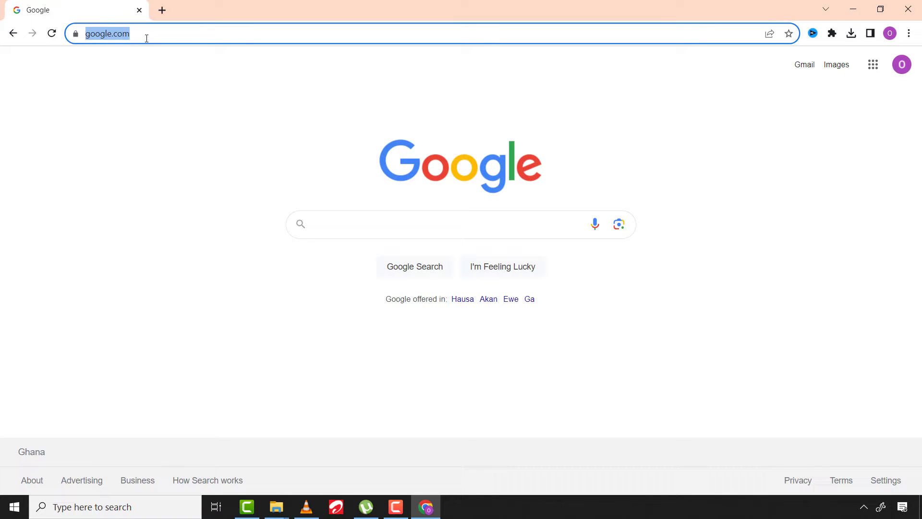
type("RUD")
key("BackSpace")
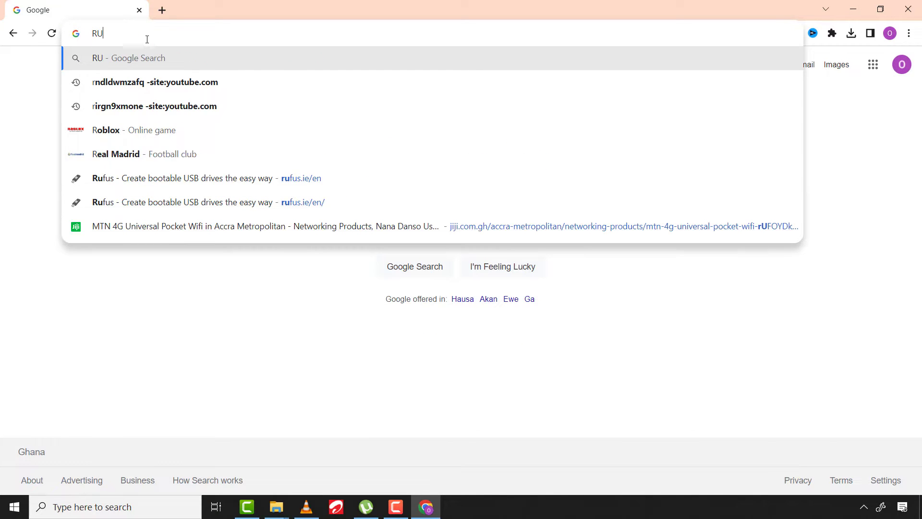
type("FU")
key("Return")
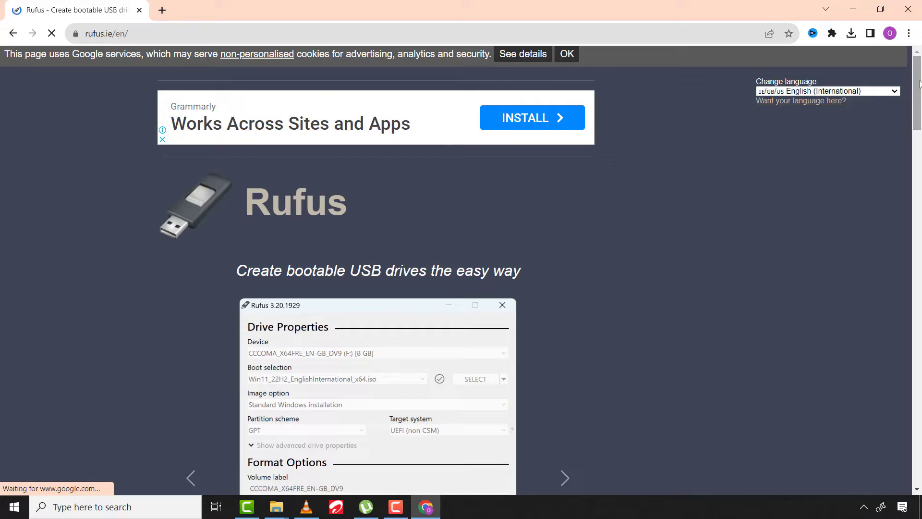
left_click_drag(920, 84, 919, 220)
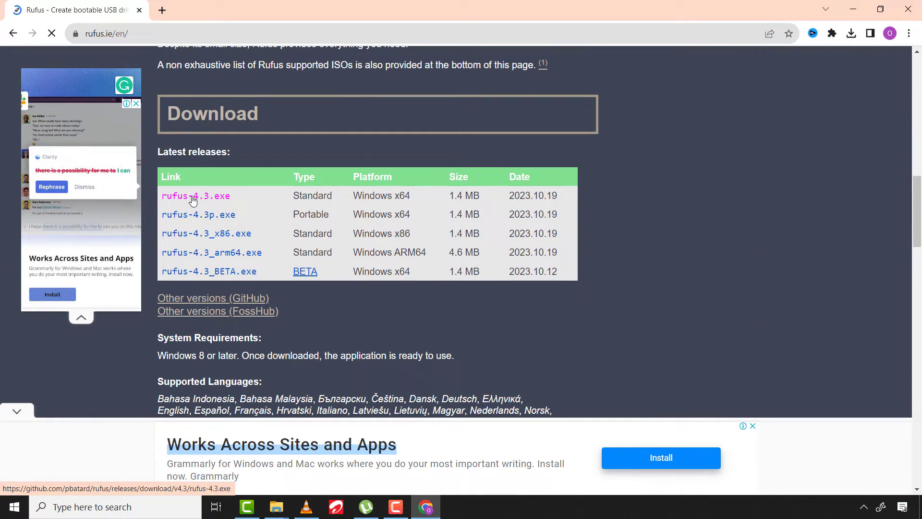
- Download the Windows x64 rufus-4.3.exe and launch it
left_click(193, 200)
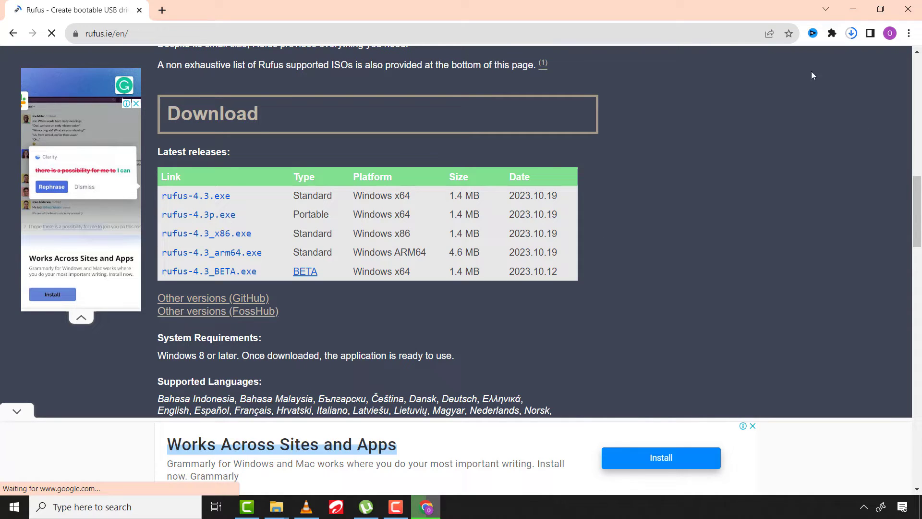
left_click(851, 33)
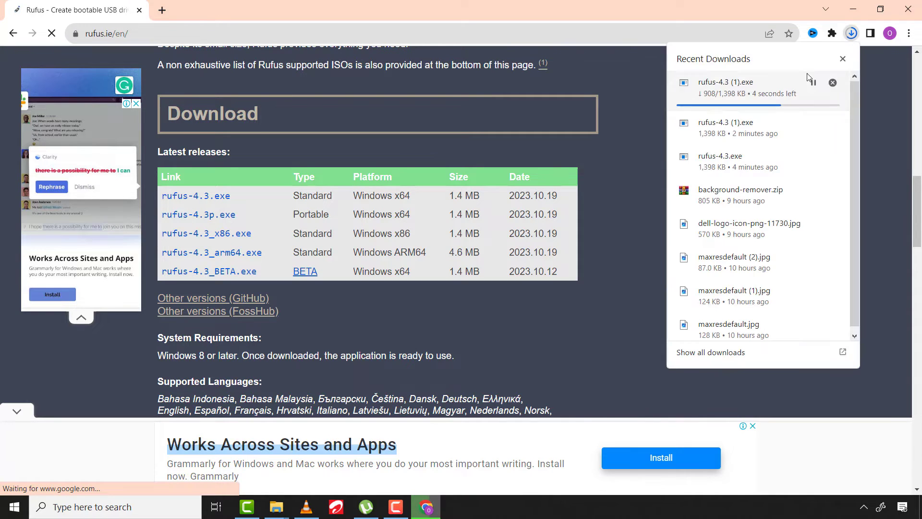
left_click(717, 94)
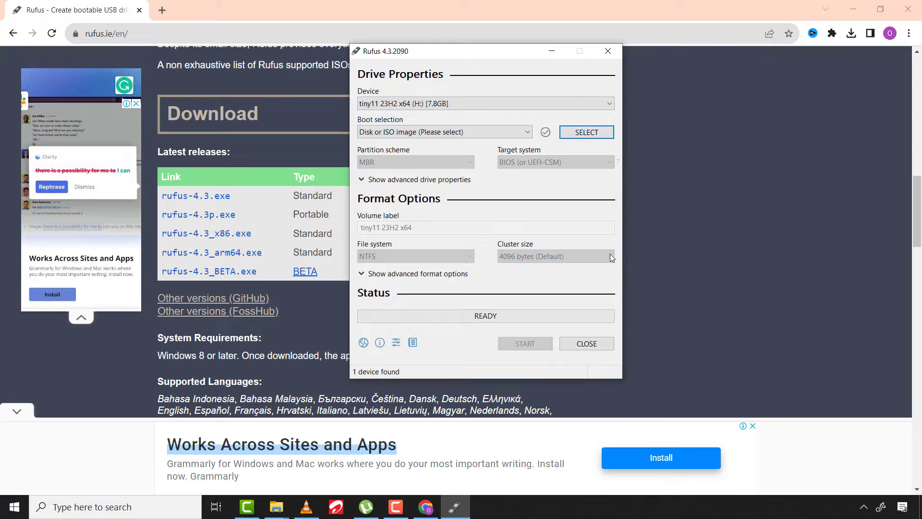
- Keep the tiny11 USB target, load tiny11 23H2 x64.iso, and start writing
left_click(444, 106)
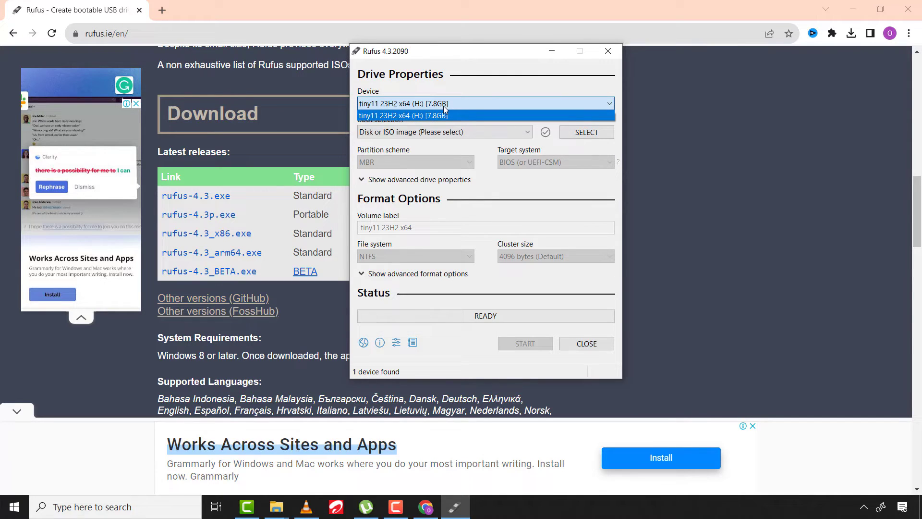
left_click(445, 114)
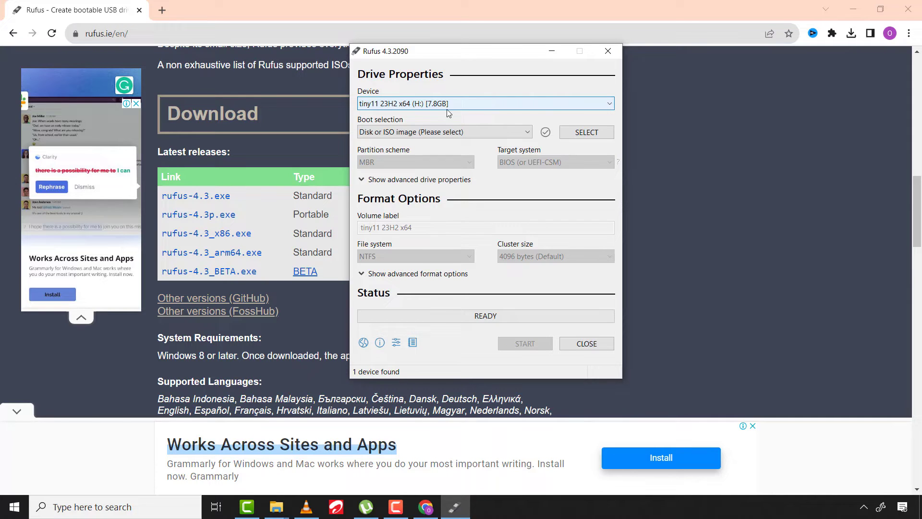
left_click(602, 132)
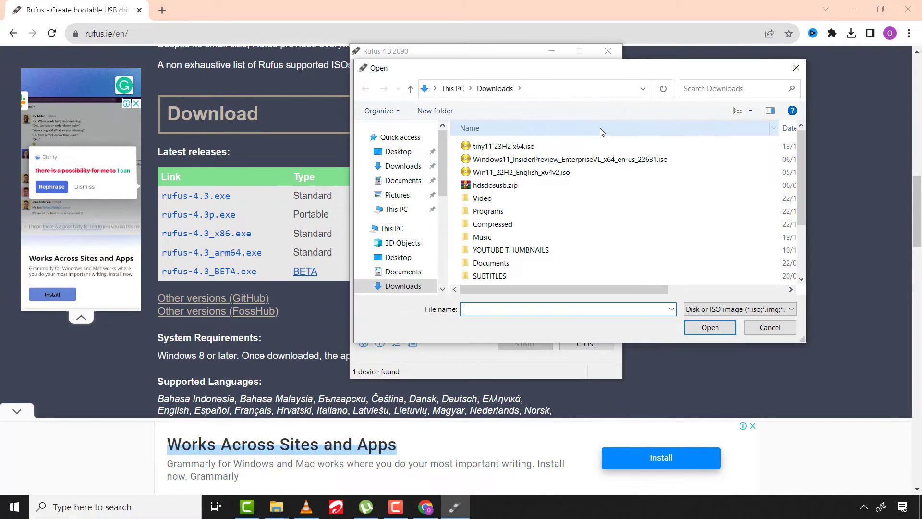
left_click(517, 147)
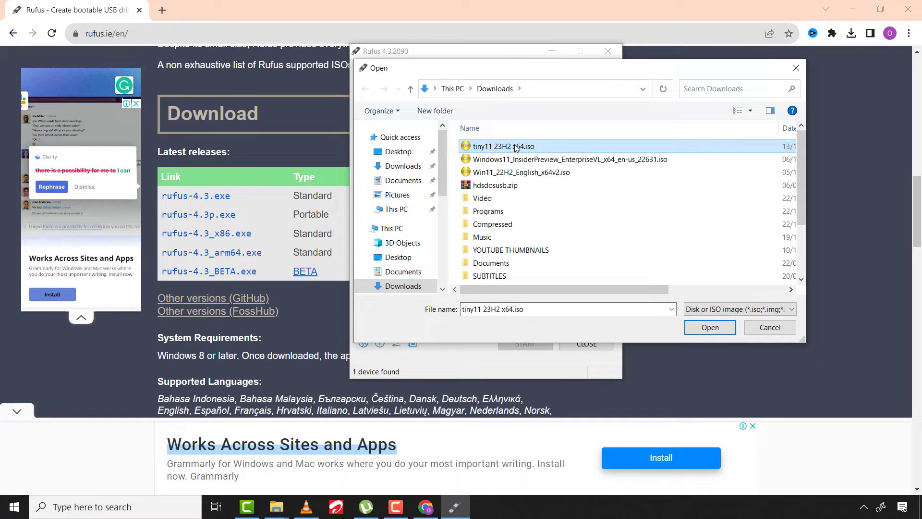
double_click(515, 148)
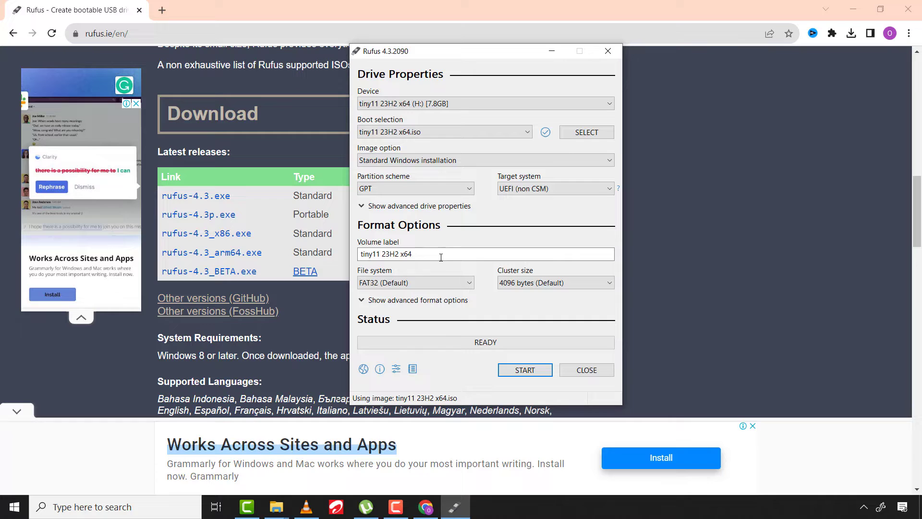
left_click(508, 370)
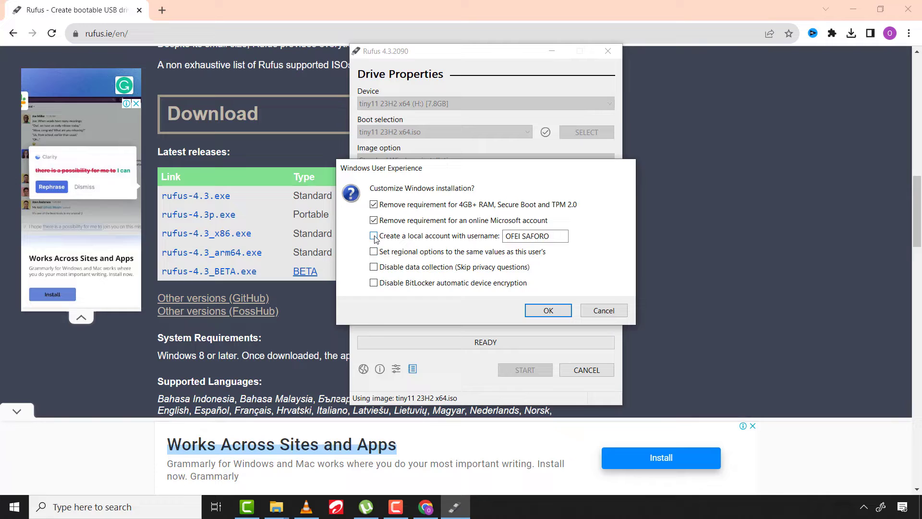
- Enable local account, regional options and data-collection opt-out, then confirm
left_click(375, 237)
left_click(374, 252)
left_click(373, 267)
left_click(549, 311)
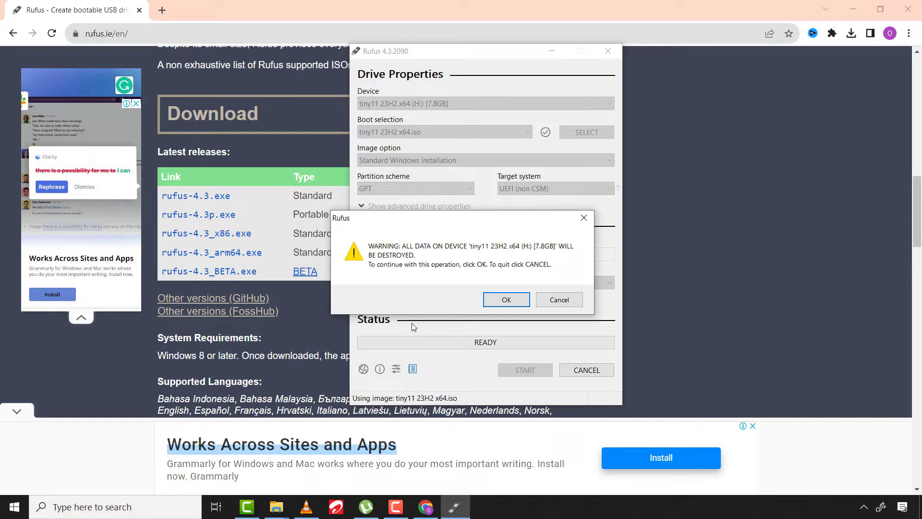
- Accept the warning that all data on the USB drive will be erased
left_click(503, 302)
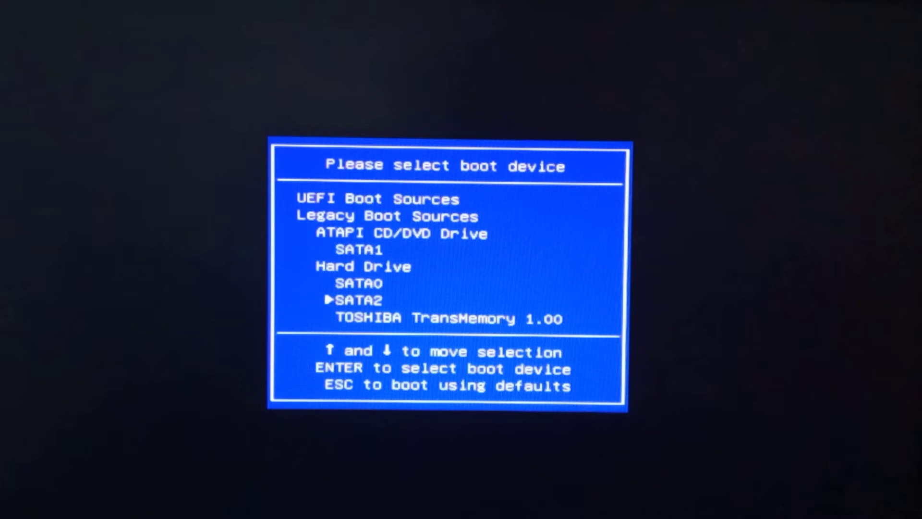
- Select the TOSHIBA TransMemory USB drive in the boot menu
key("Down")
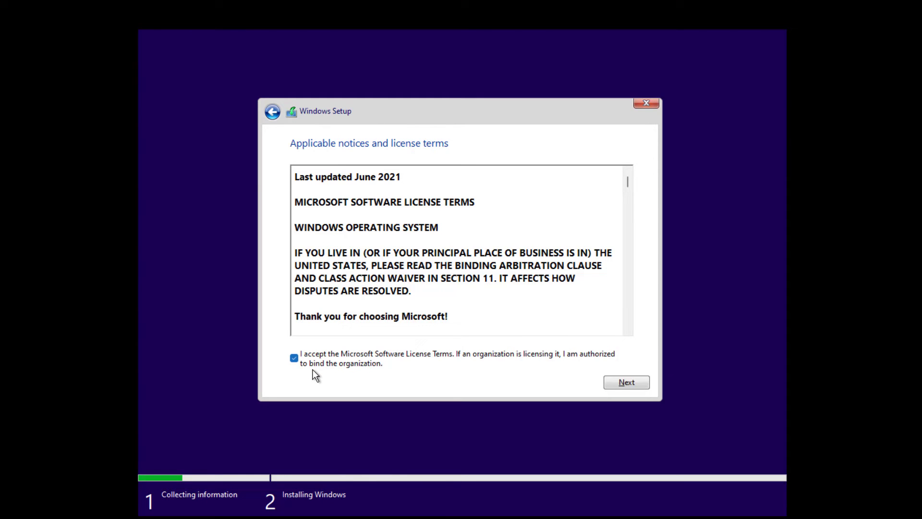
- Proceed past the accepted license terms and install onto Drive 0's unallocated space
left_click(615, 387)
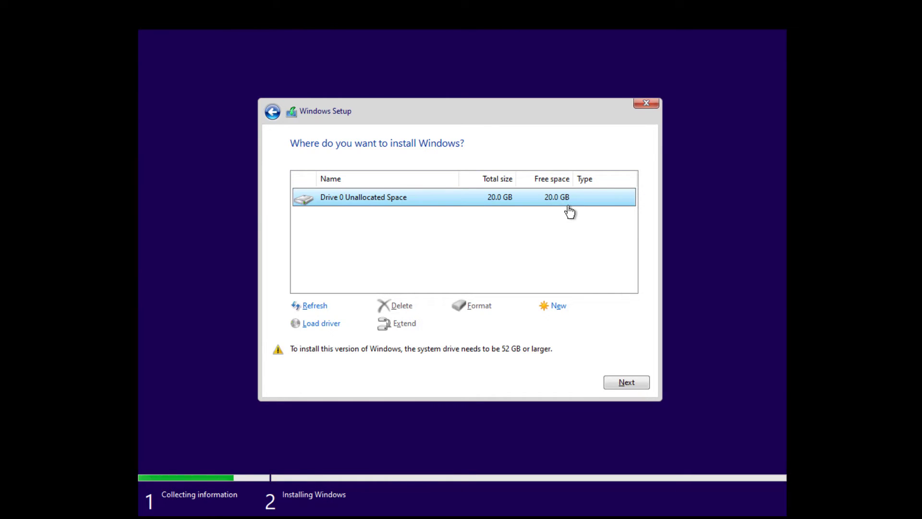
left_click(628, 383)
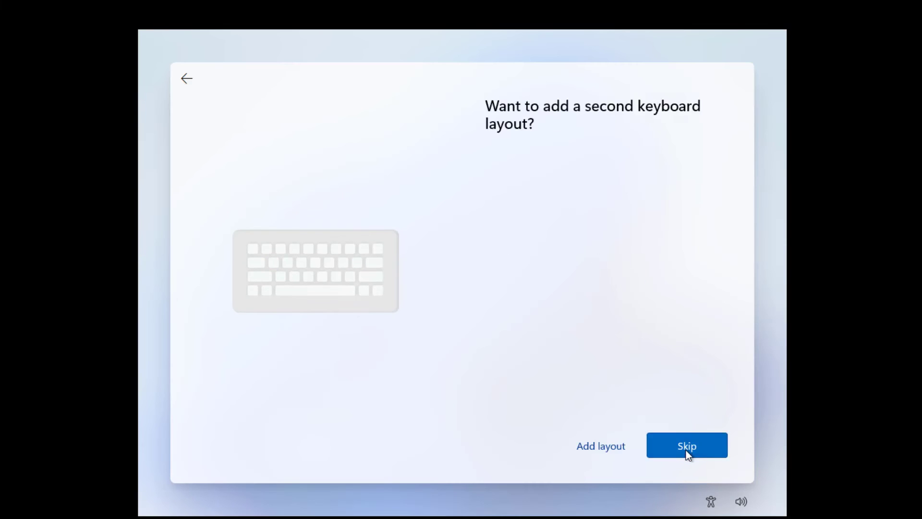
- Skip adding a second keyboard layout
left_click(686, 447)
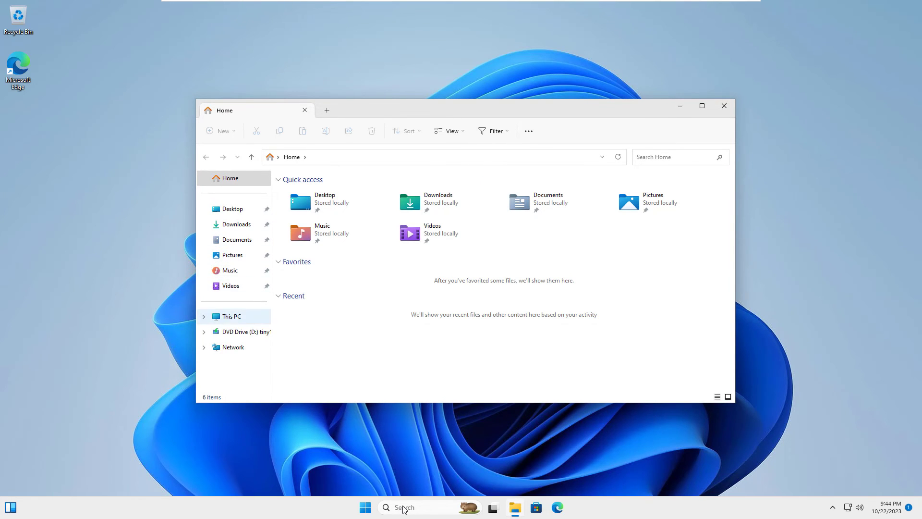
- Check C: drive space in This PC, then open Task Manager's Performance view, maximized
left_click(232, 316)
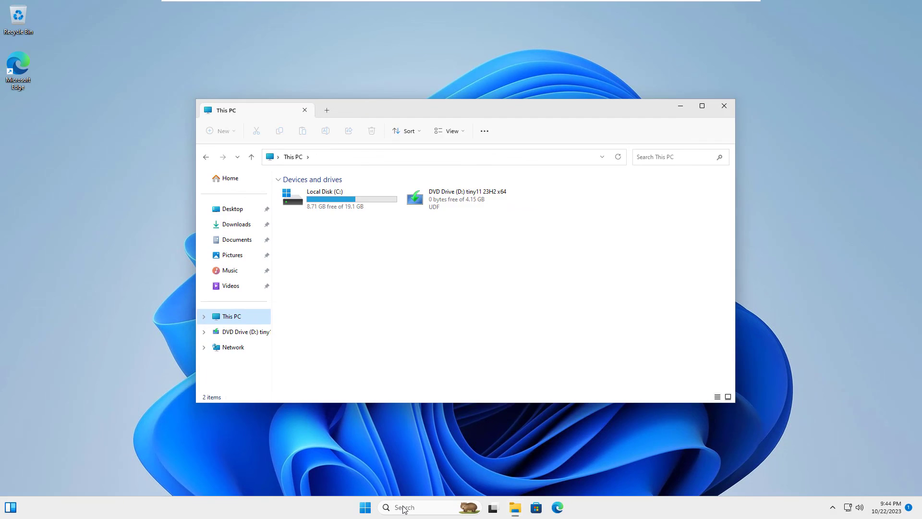
key("alt+F4")
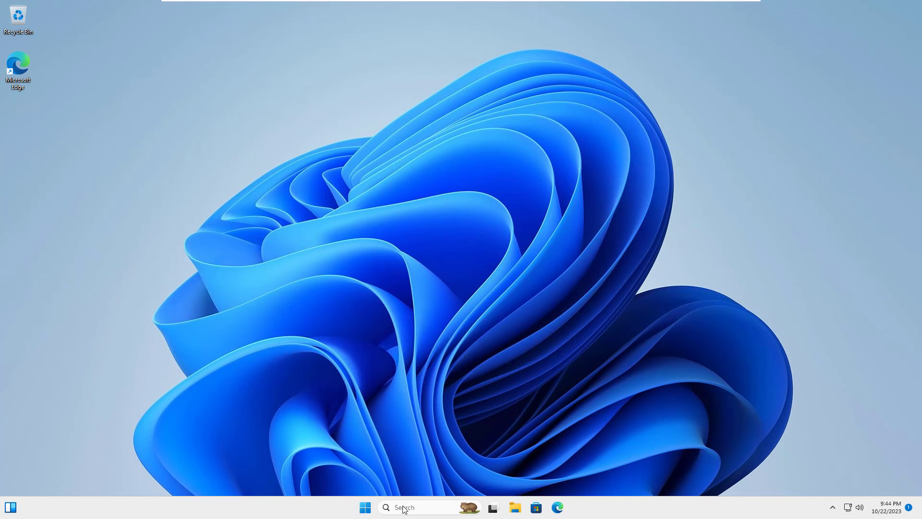
key("super+x")
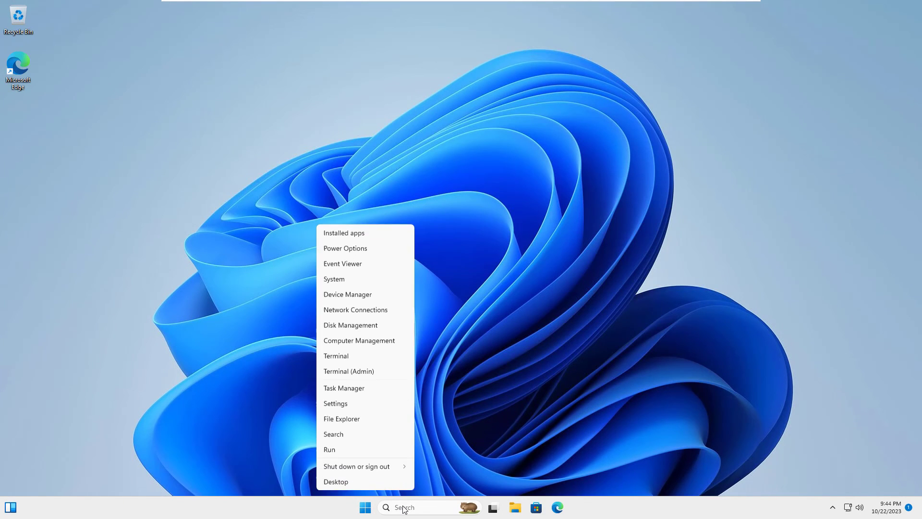
key("Down")
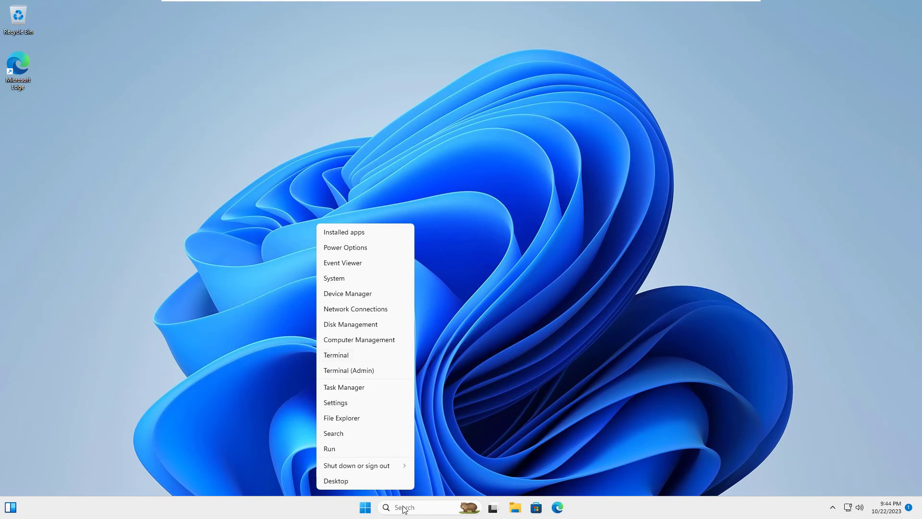
key("Down")
key("Return")
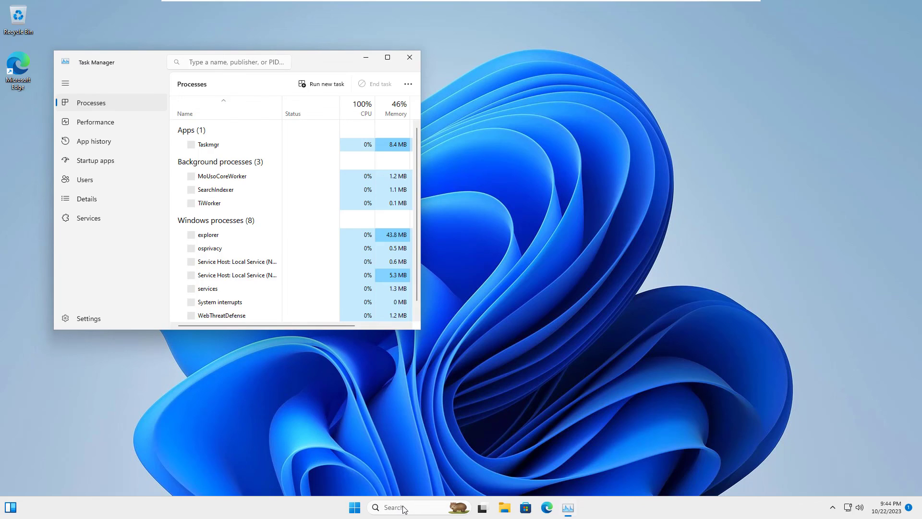
key("Up")
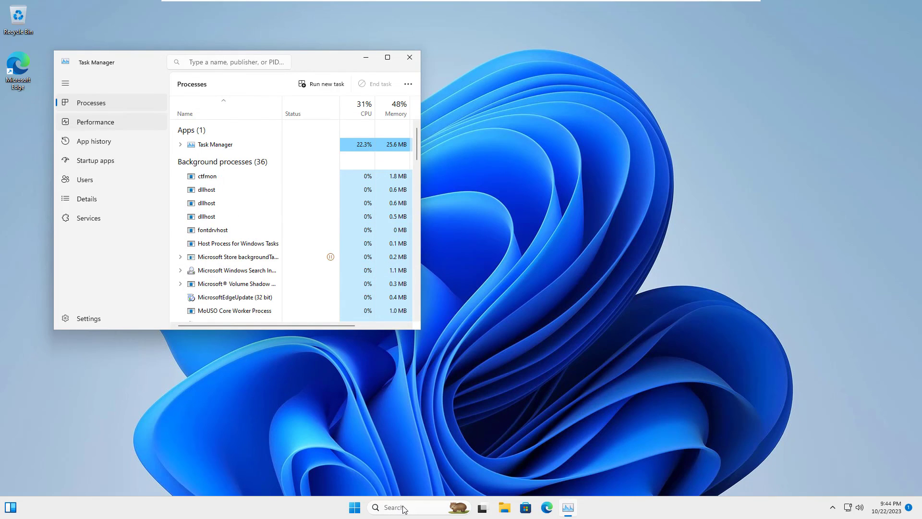
key("Return")
key("super+Up")
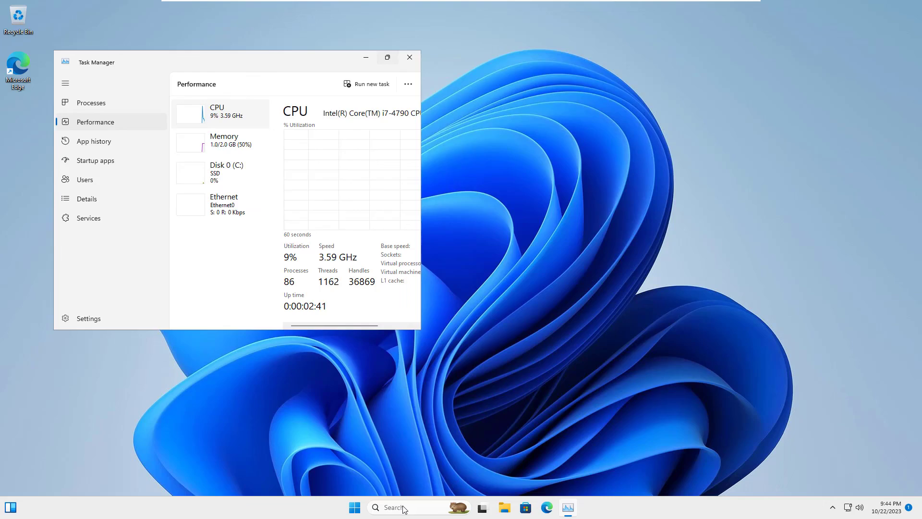